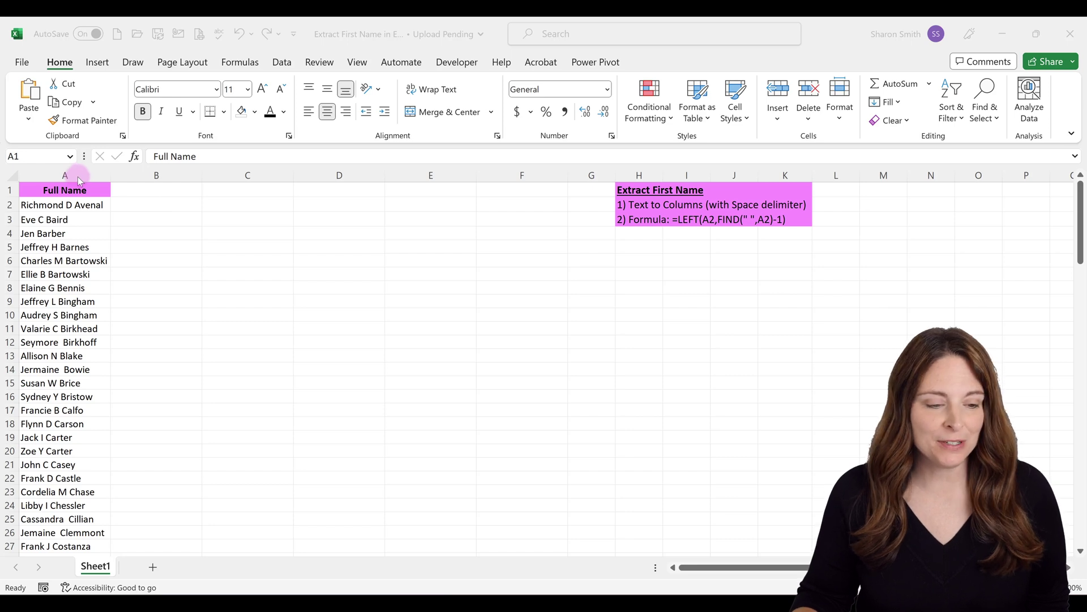
Step: Select all of column A, which holds the full names
click(77, 178)
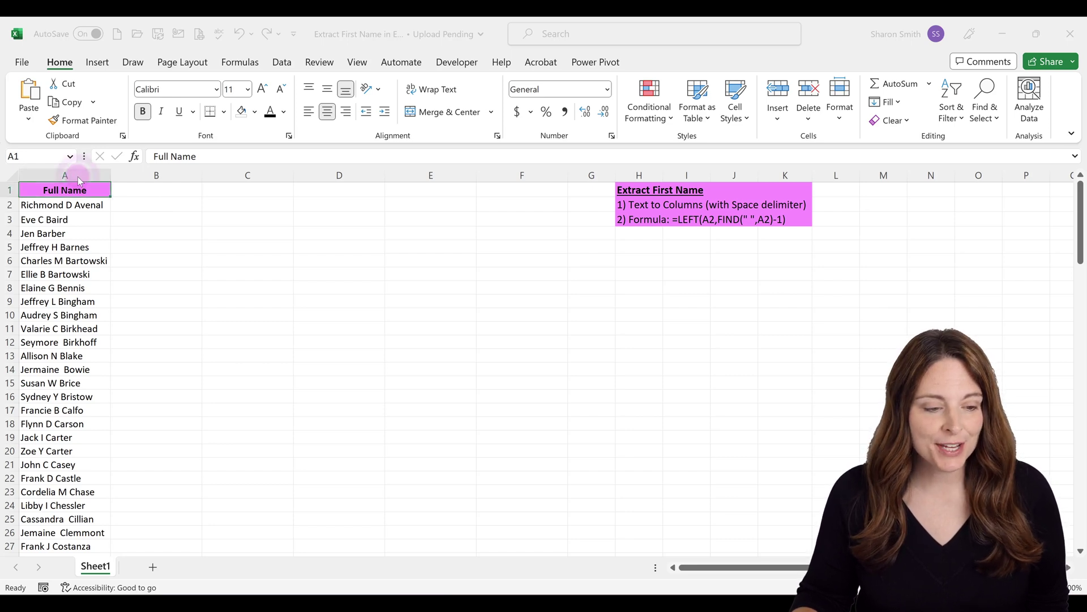
click(78, 176)
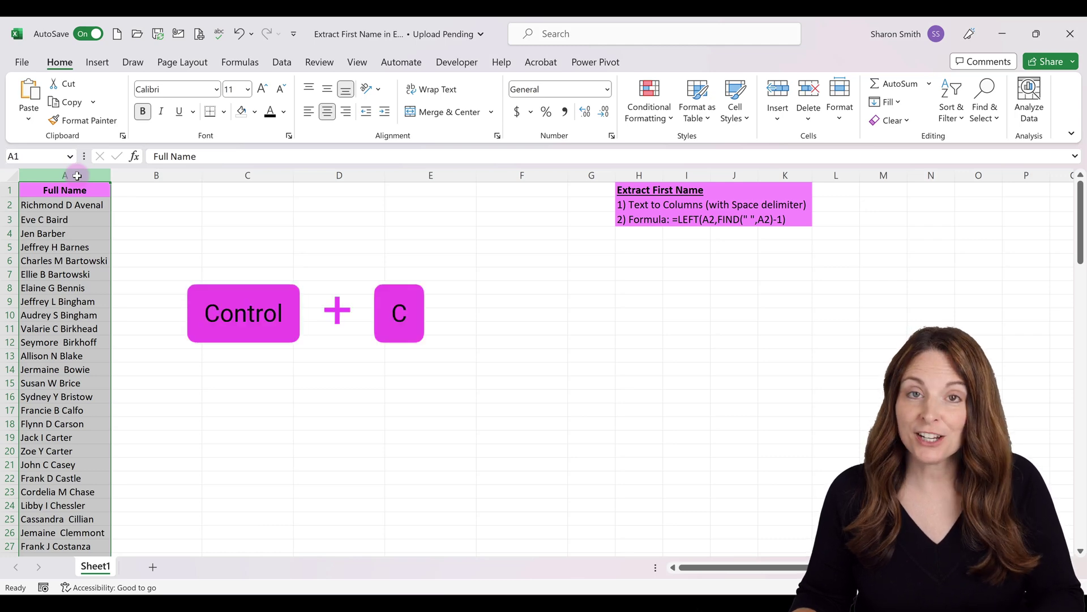
Step: Copy the Full Name column into column B, then select column B
key(ctrl+c)
click(142, 190)
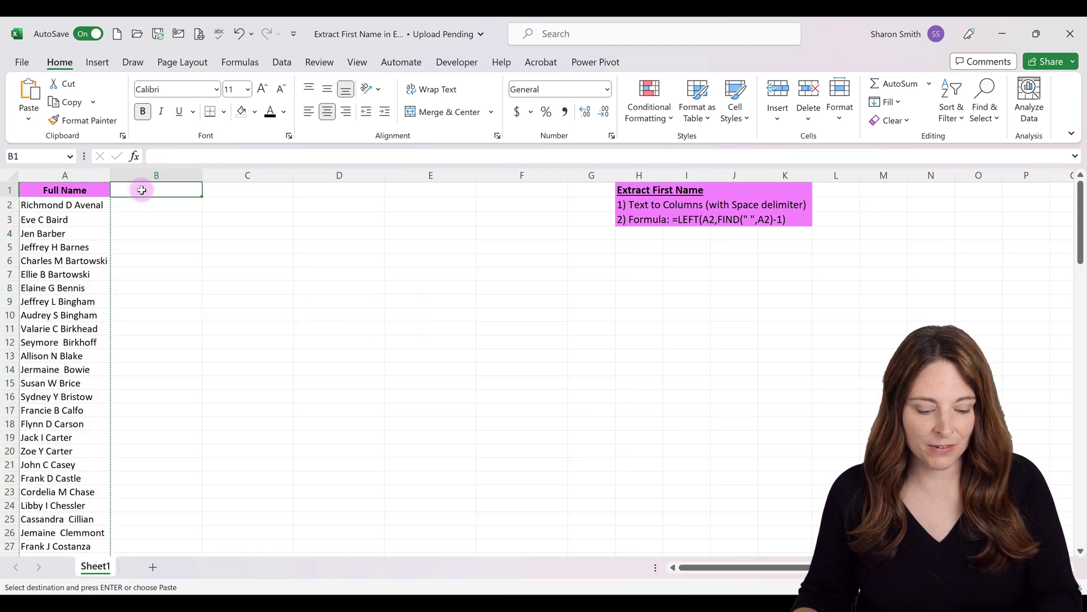
key(ctrl+v)
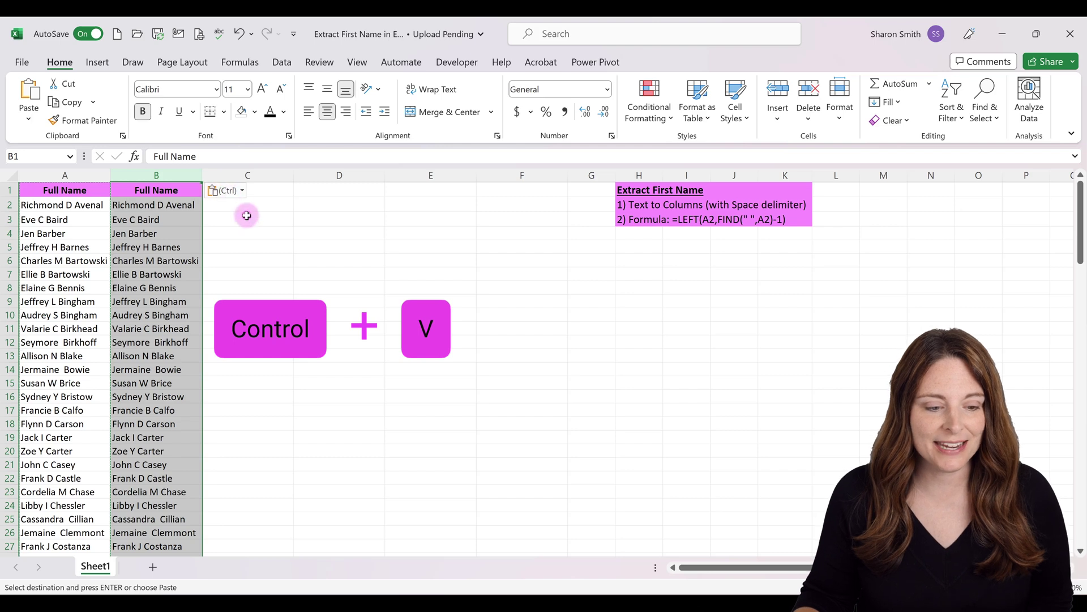
click(244, 219)
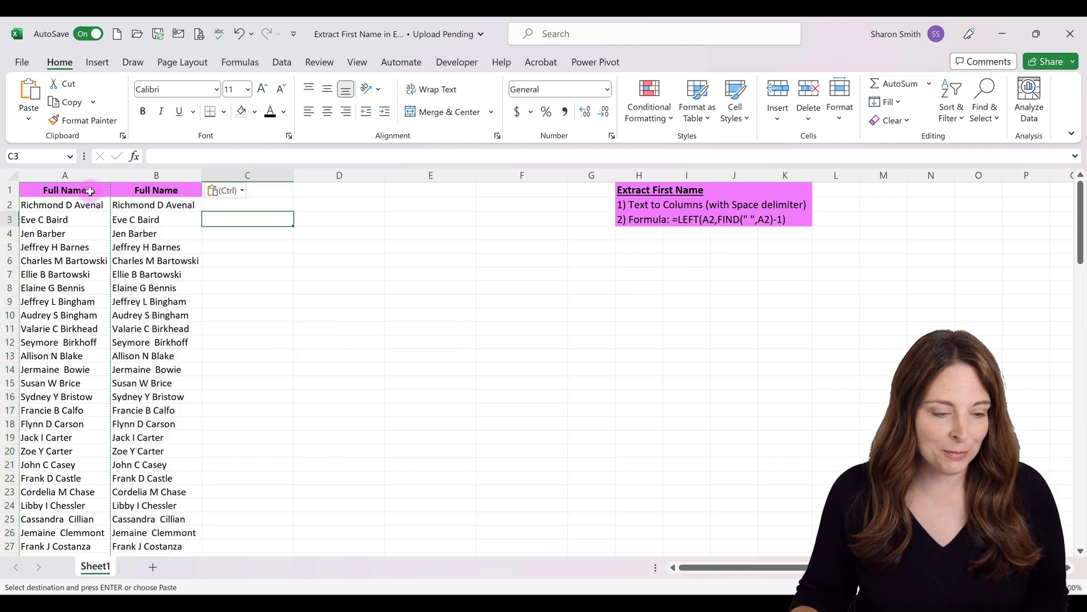
click(90, 191)
key(Escape)
key(Down)
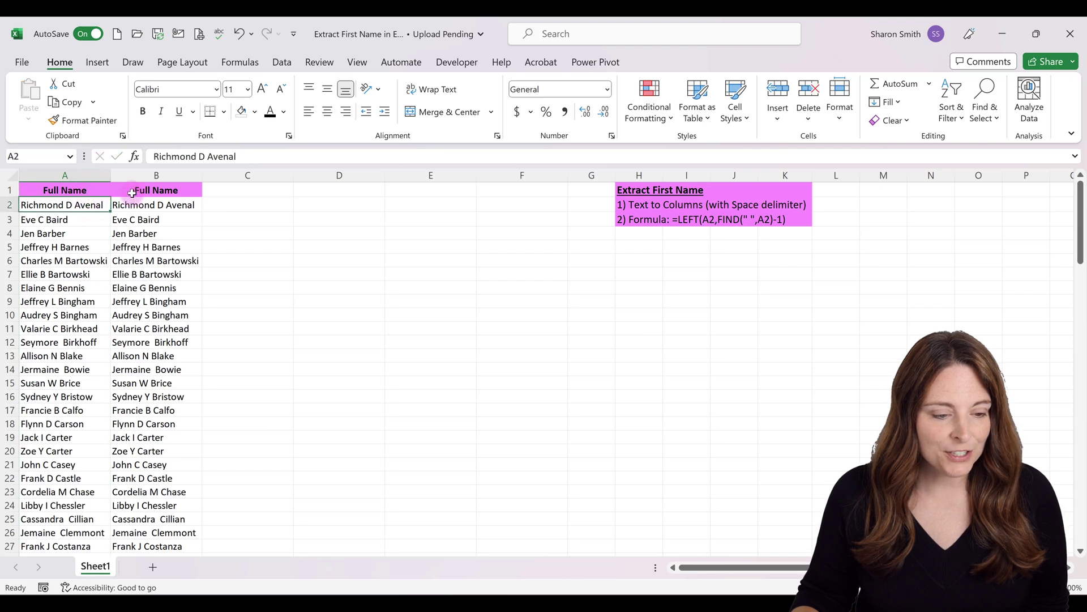
click(173, 177)
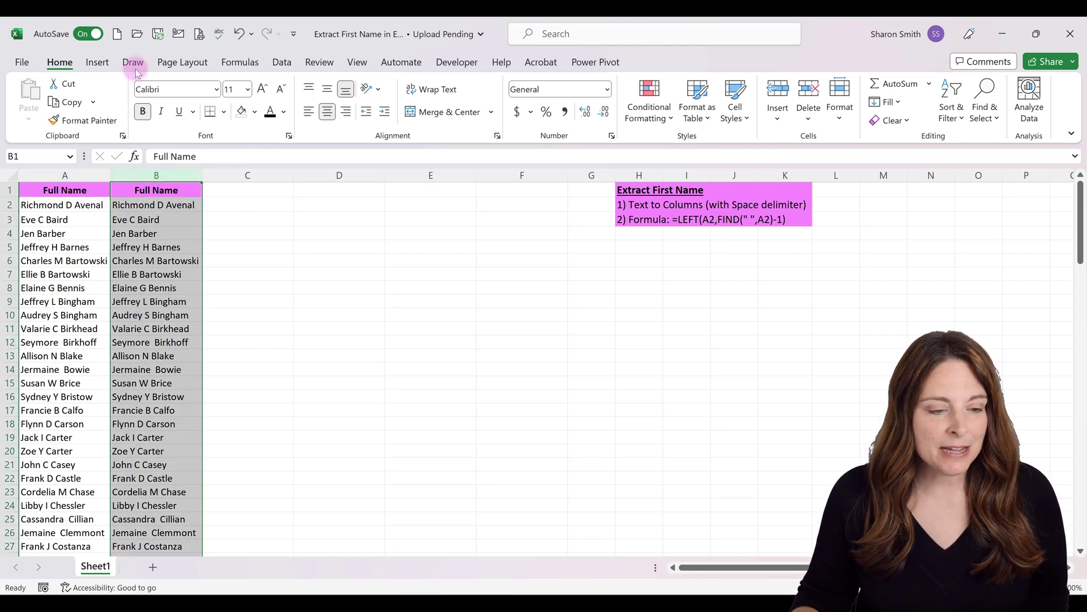
click(289, 65)
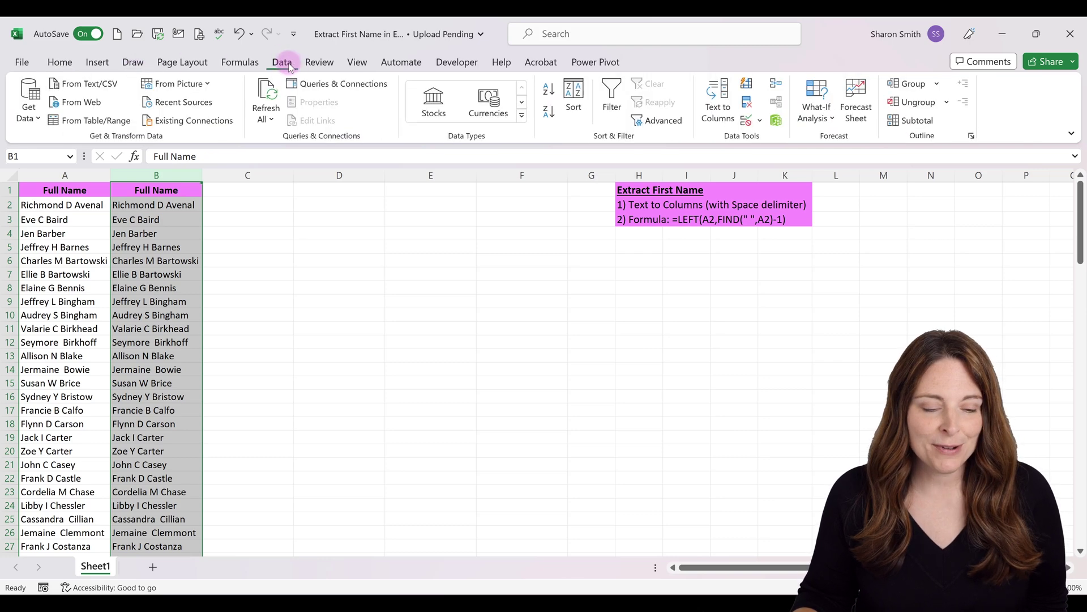
Step: Split column B with Text to Columns, Delimited, using Space as the delimiter
click(721, 118)
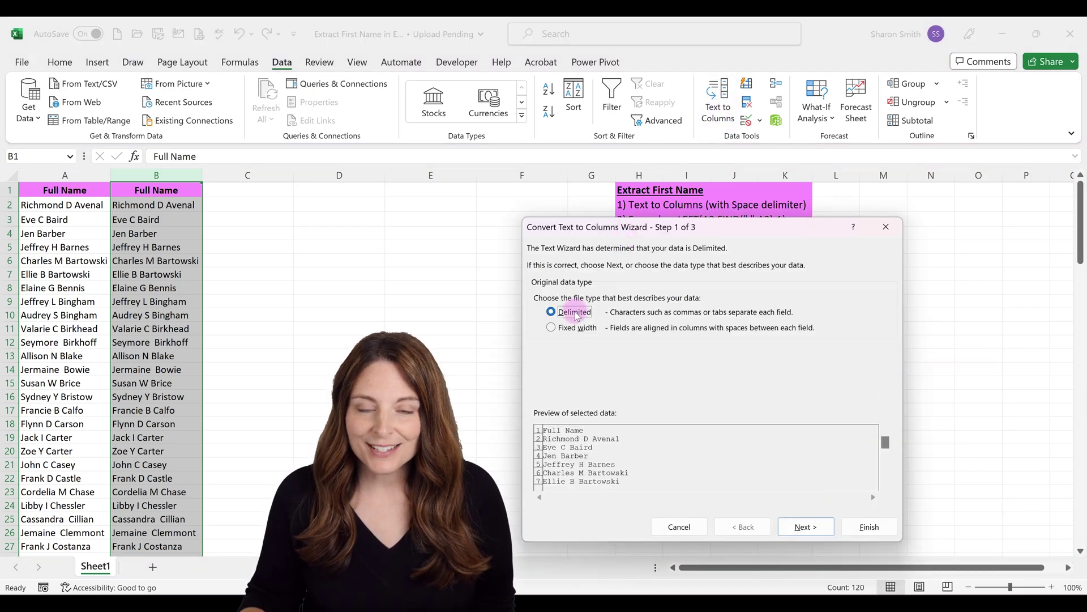
click(814, 527)
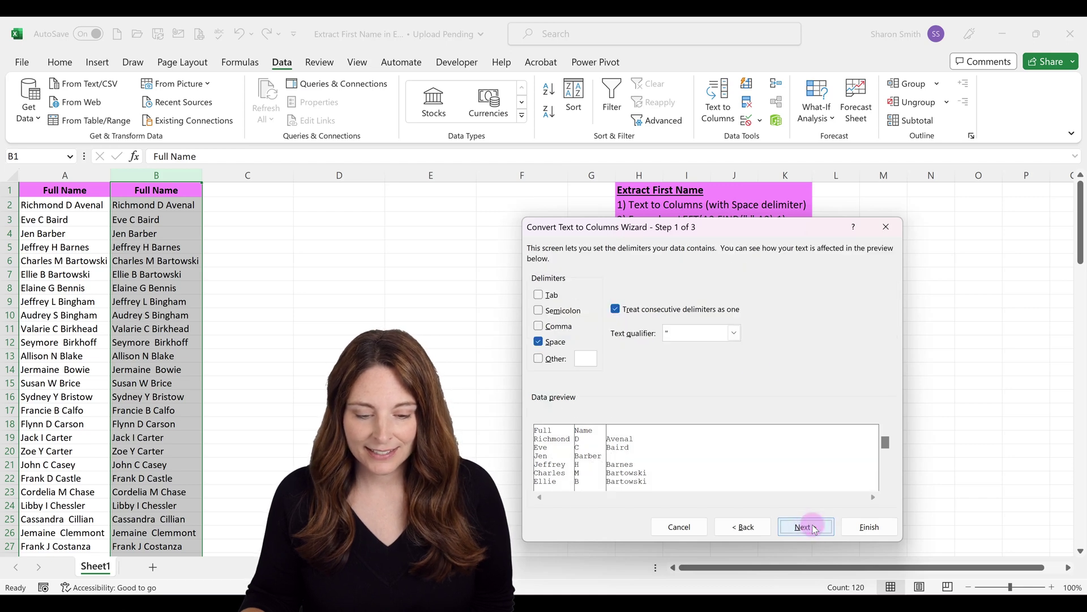
click(541, 343)
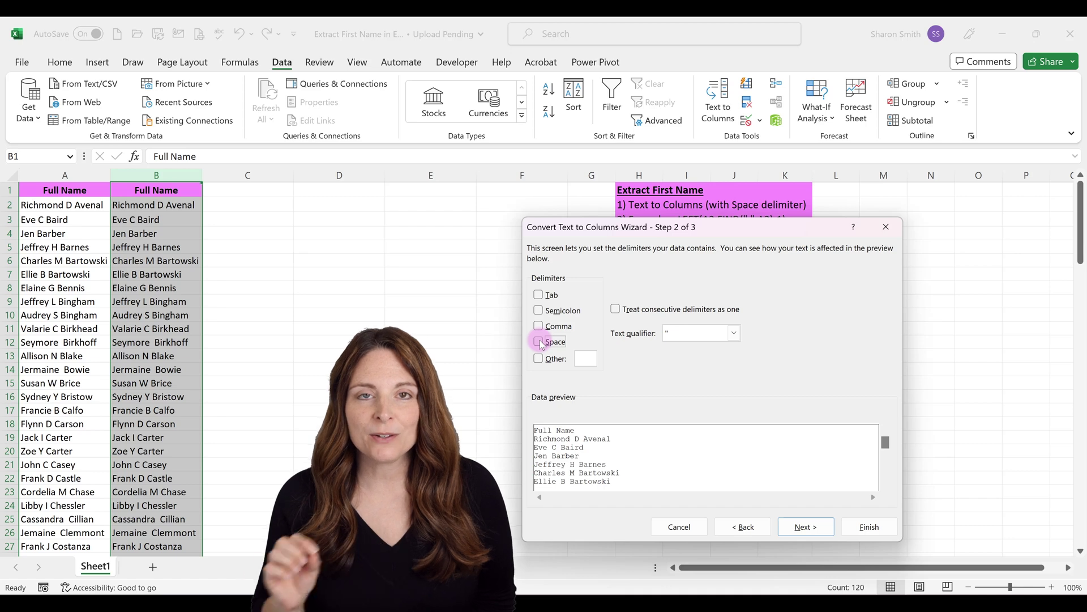
click(539, 341)
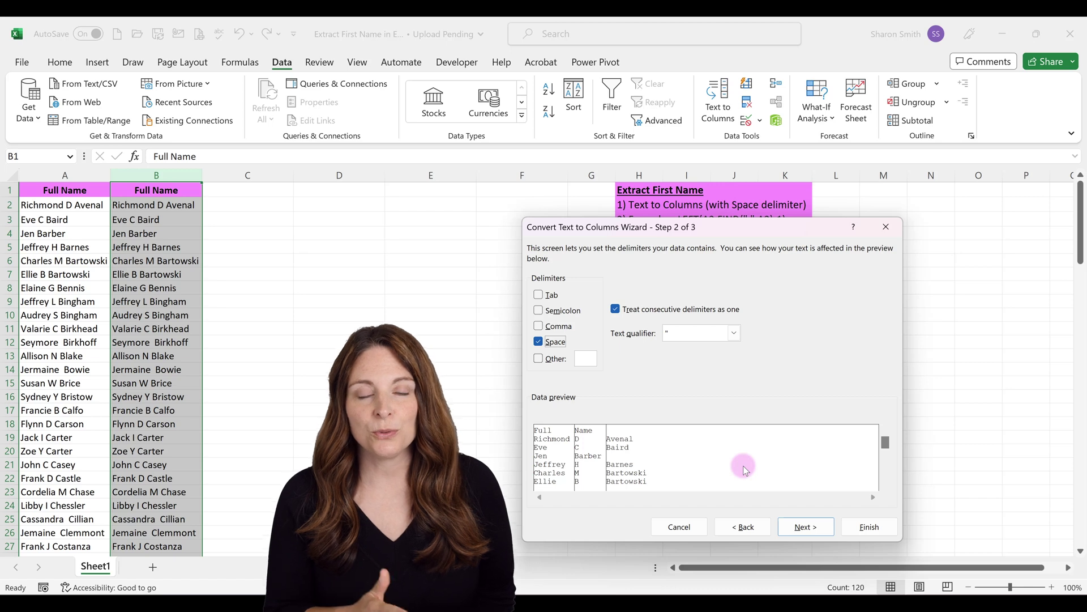
click(806, 530)
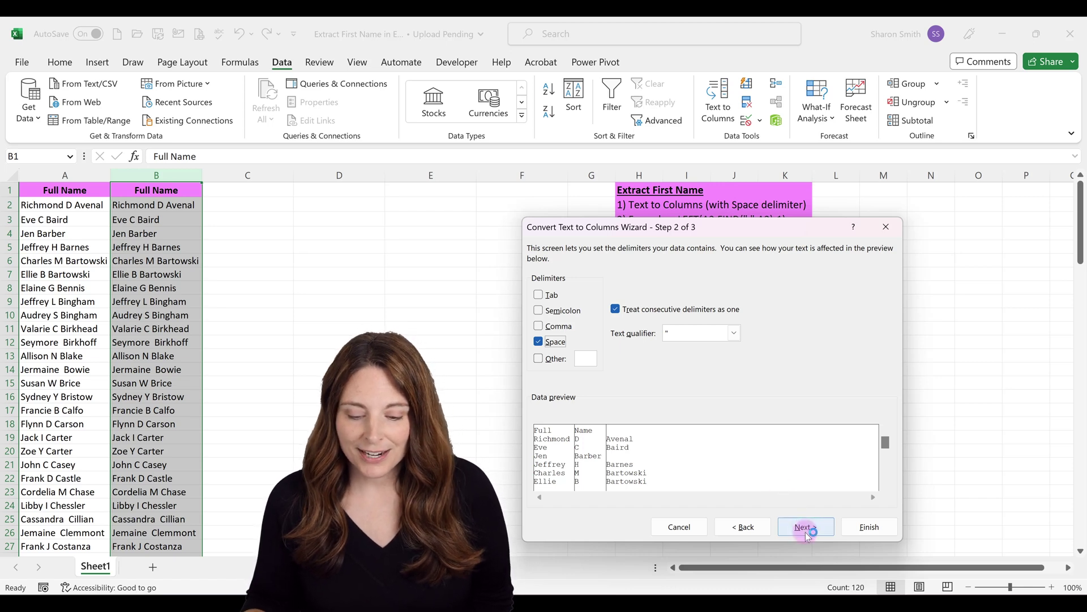
click(872, 528)
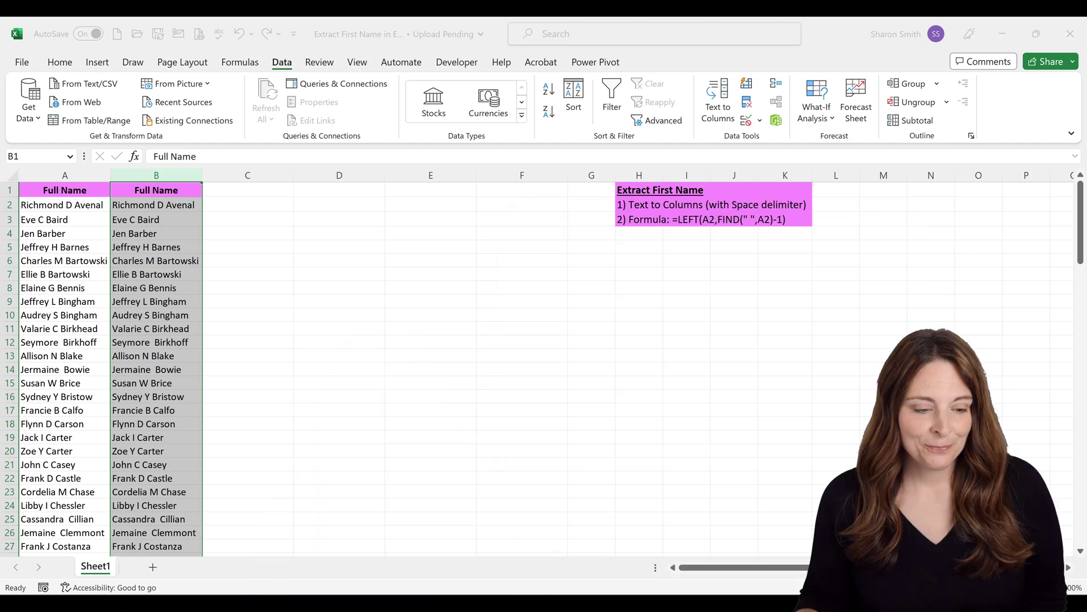
Step: Rename the B1 header to 'First Name'
click(167, 187)
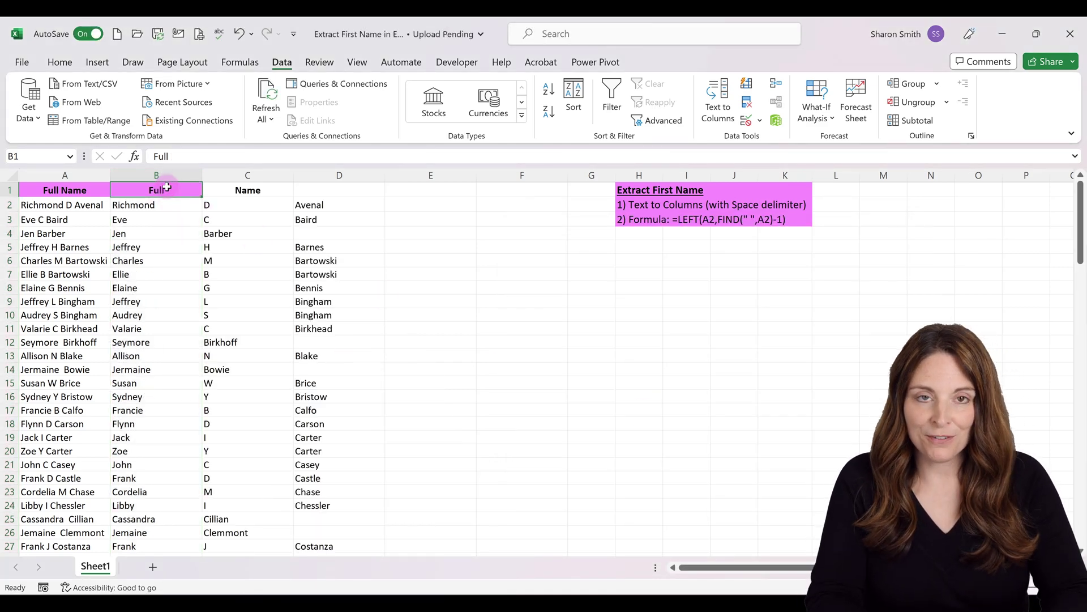
text(First Name)
key(Return)
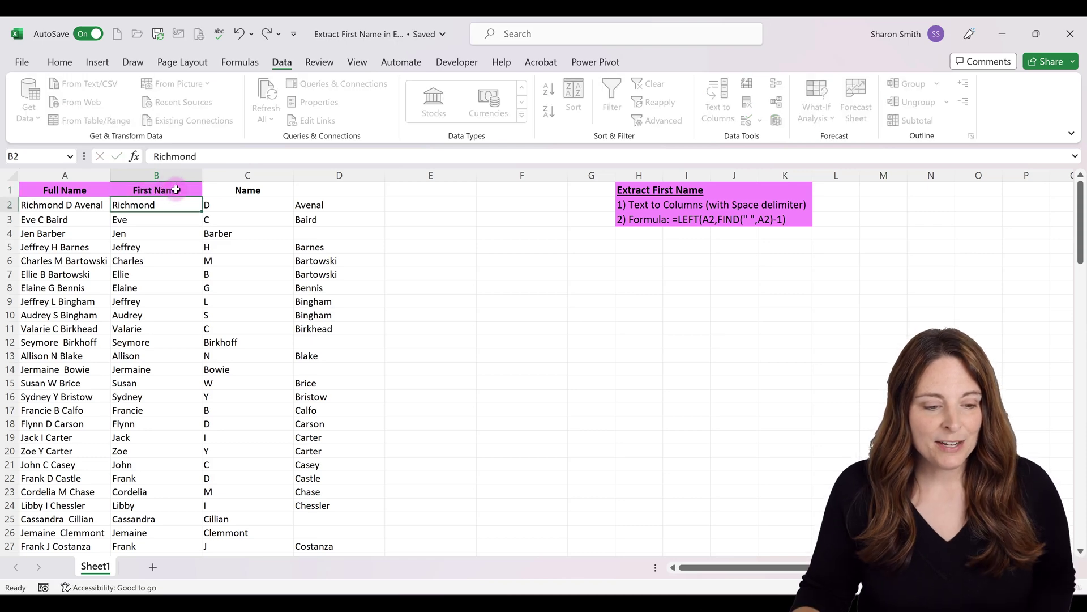
Step: Clear the leftover C1:D1 headers and delete columns C and D
click(215, 187)
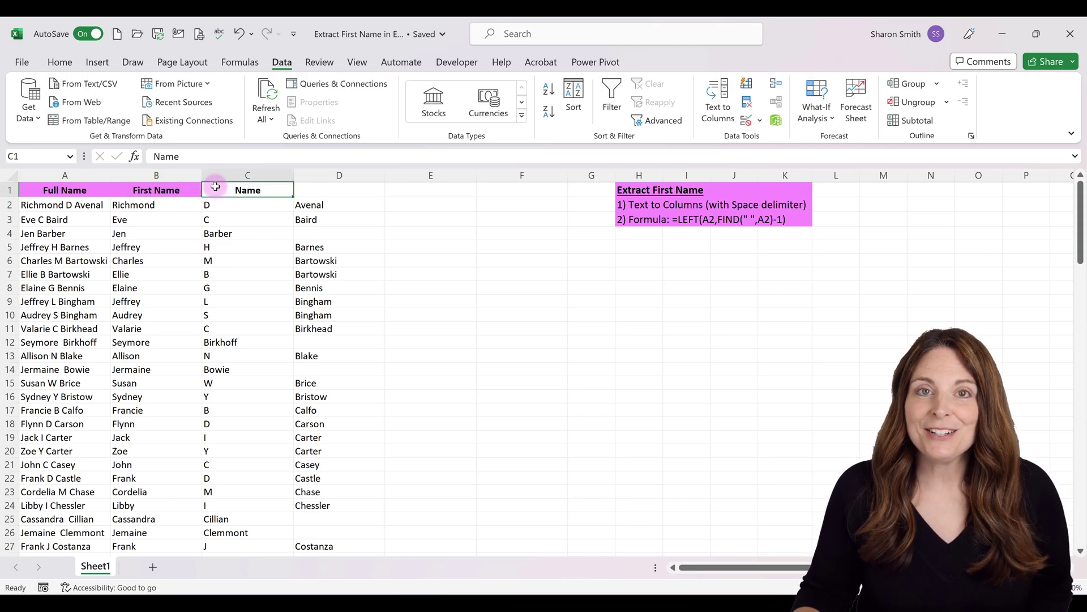
drag(215, 187, 309, 192)
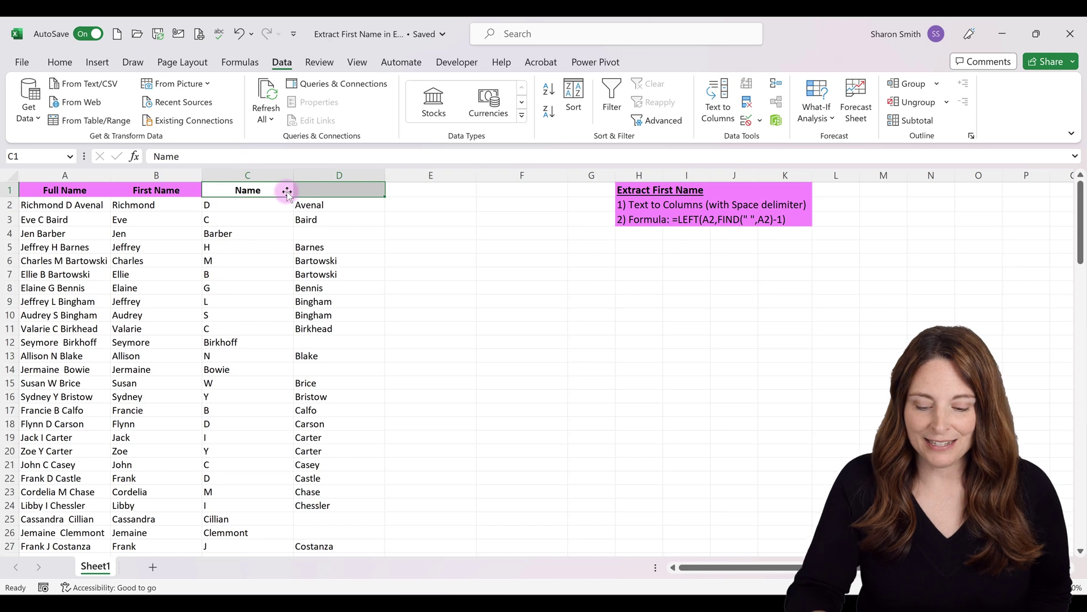
key(Delete)
click(266, 231)
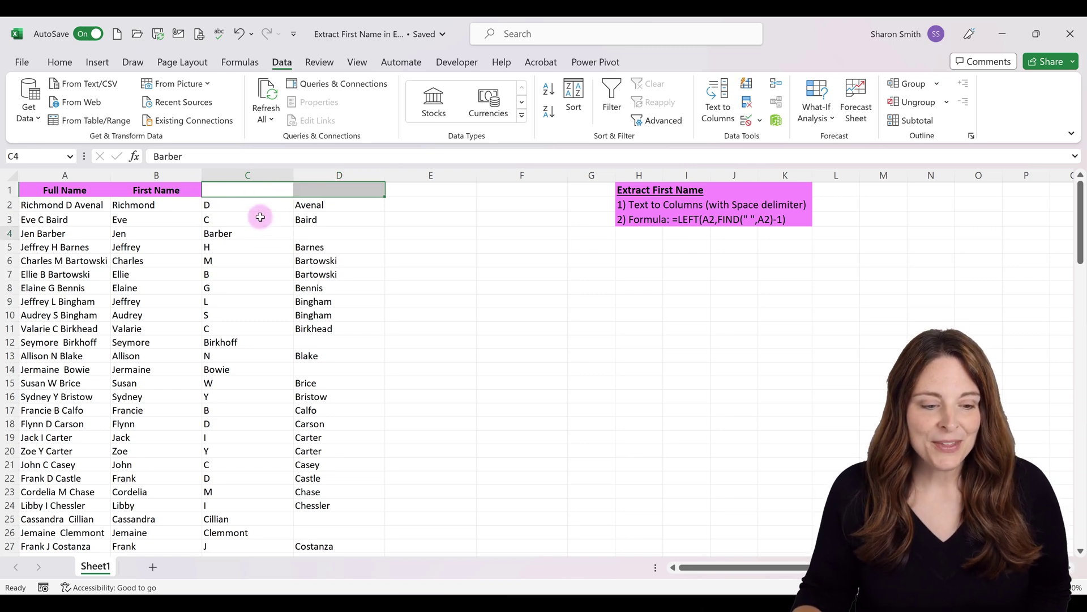
drag(249, 175, 307, 175)
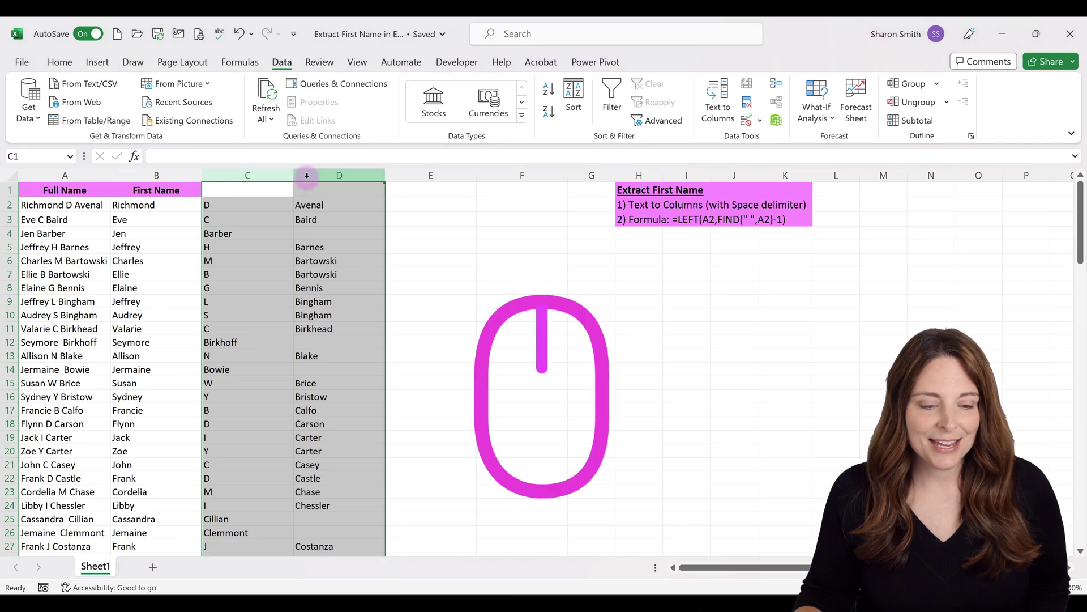
right_click(307, 175)
click(374, 344)
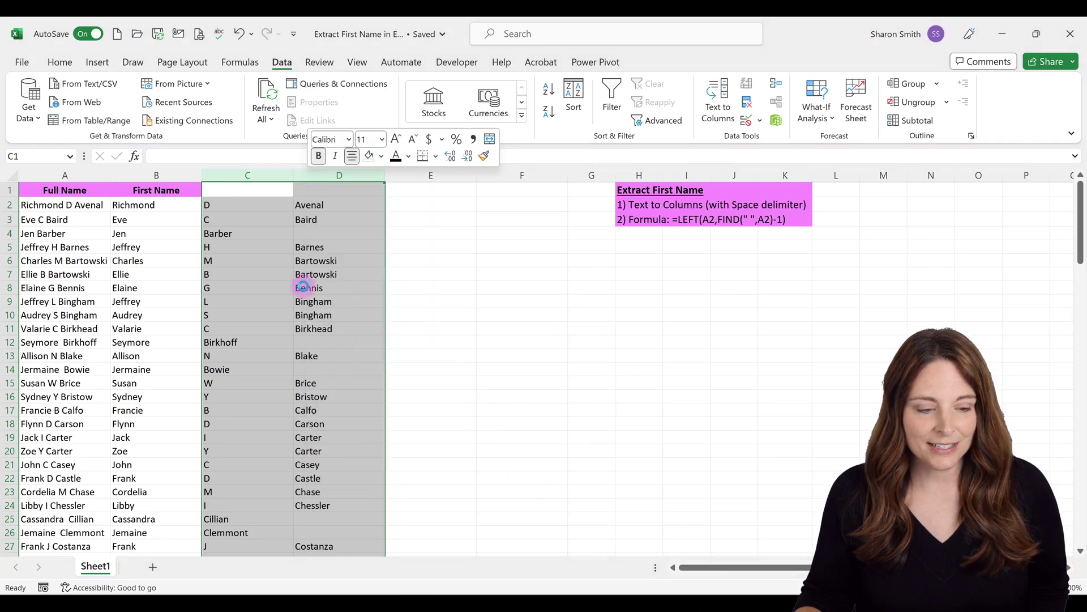
click(156, 205)
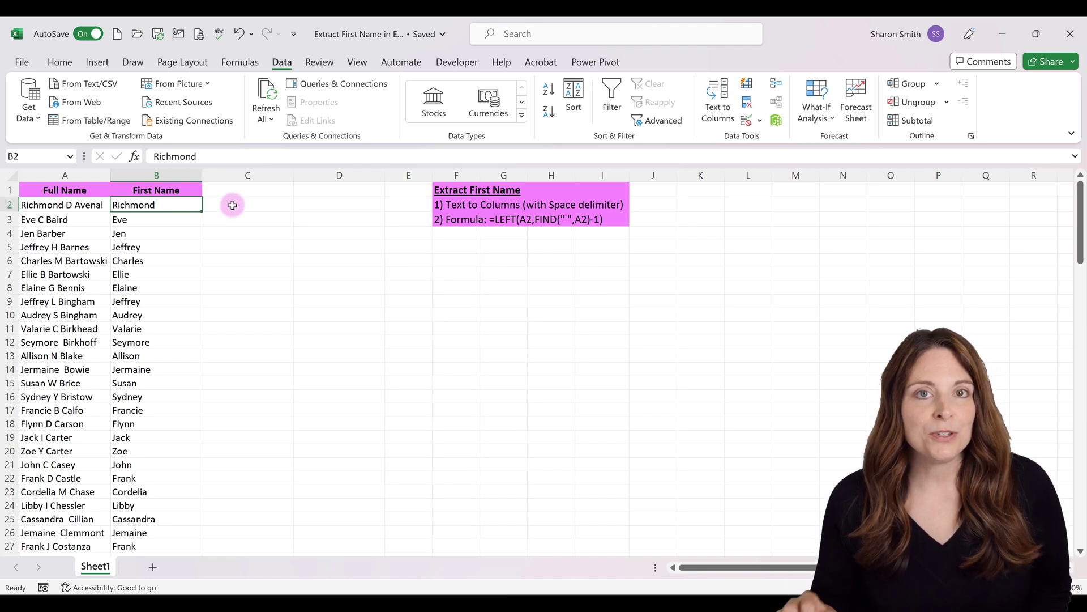
click(233, 205)
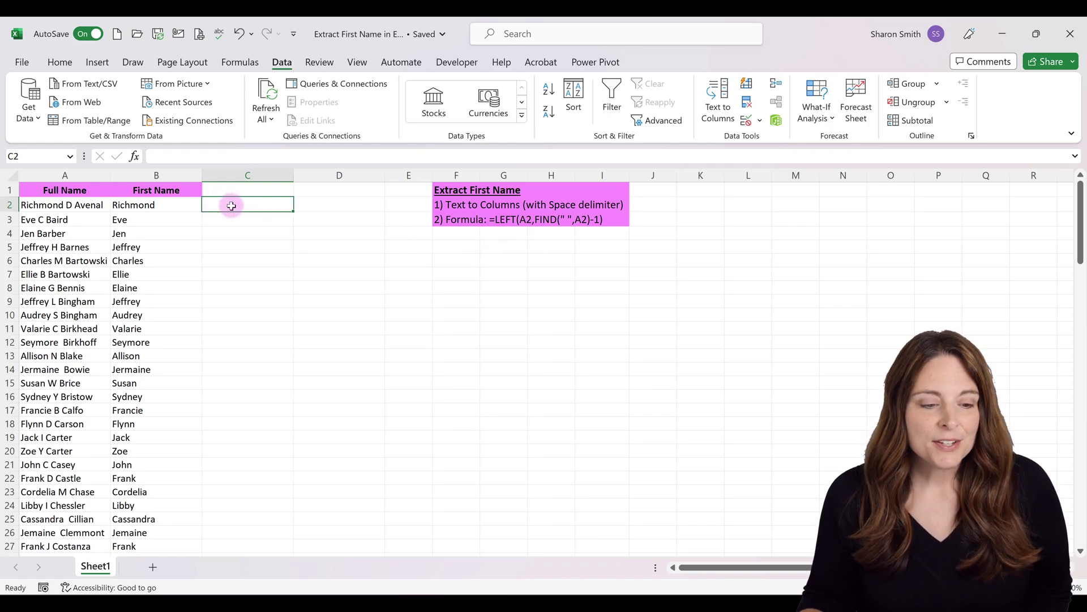
Step: Enter =LEFT(A2,FIND(" ",A2)-1) in C2 so it returns Richmond
text(=)
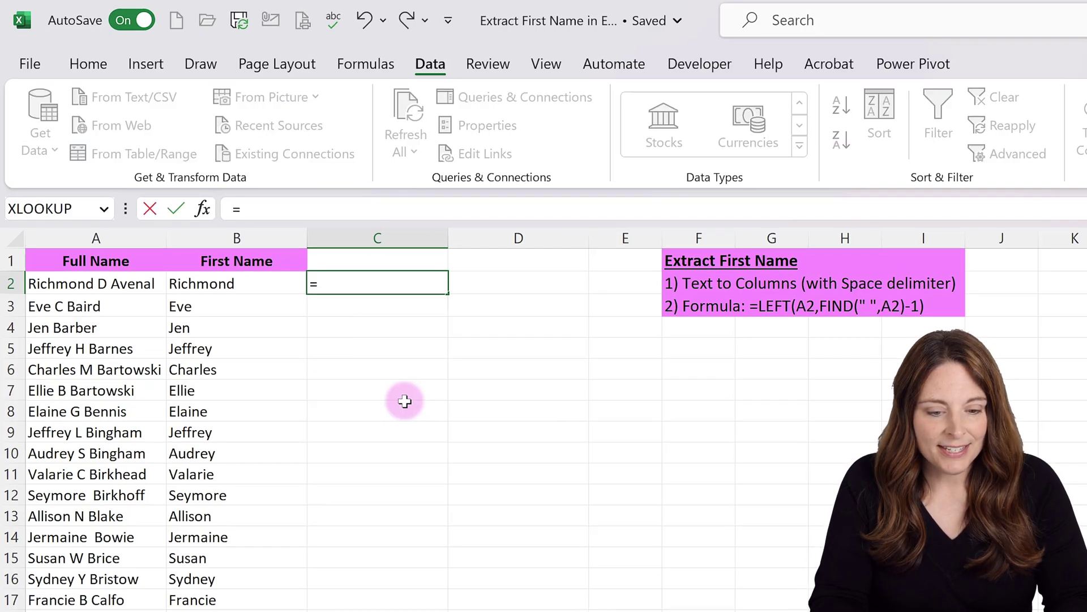
text(LE)
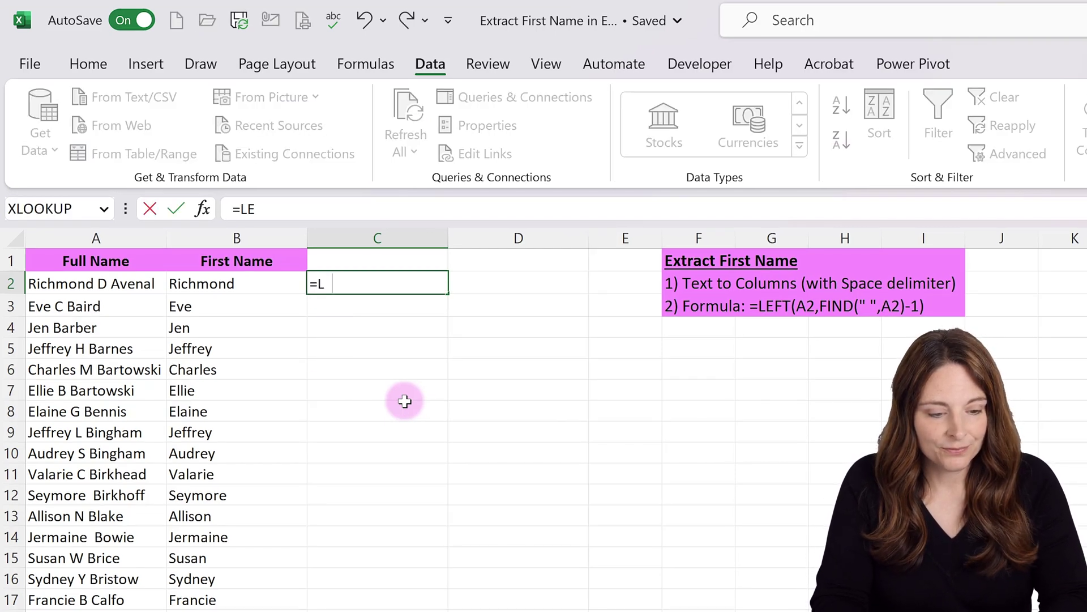
text(FT()
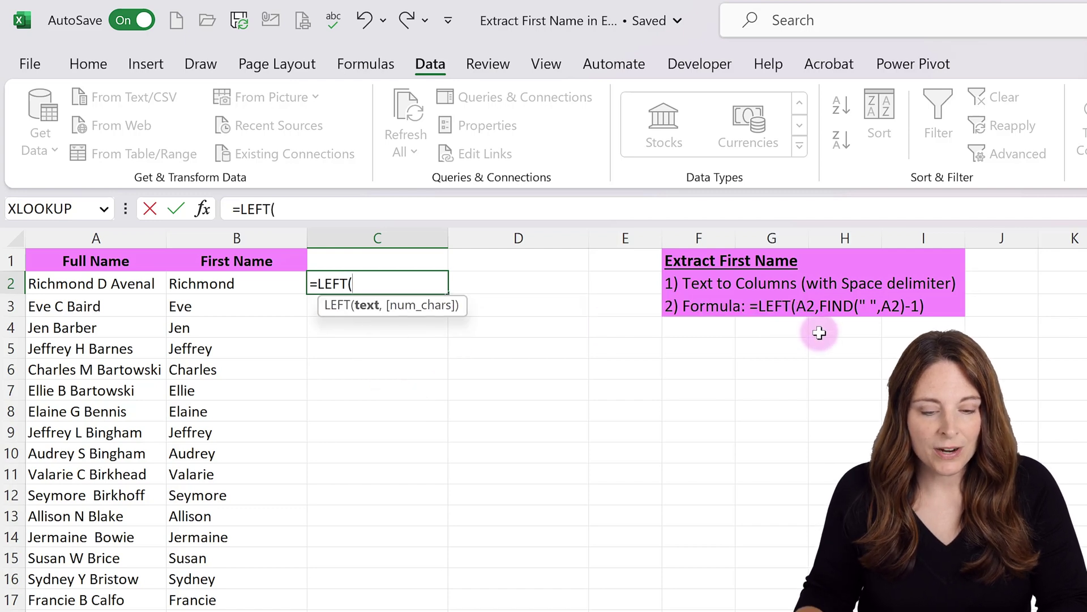
click(56, 282)
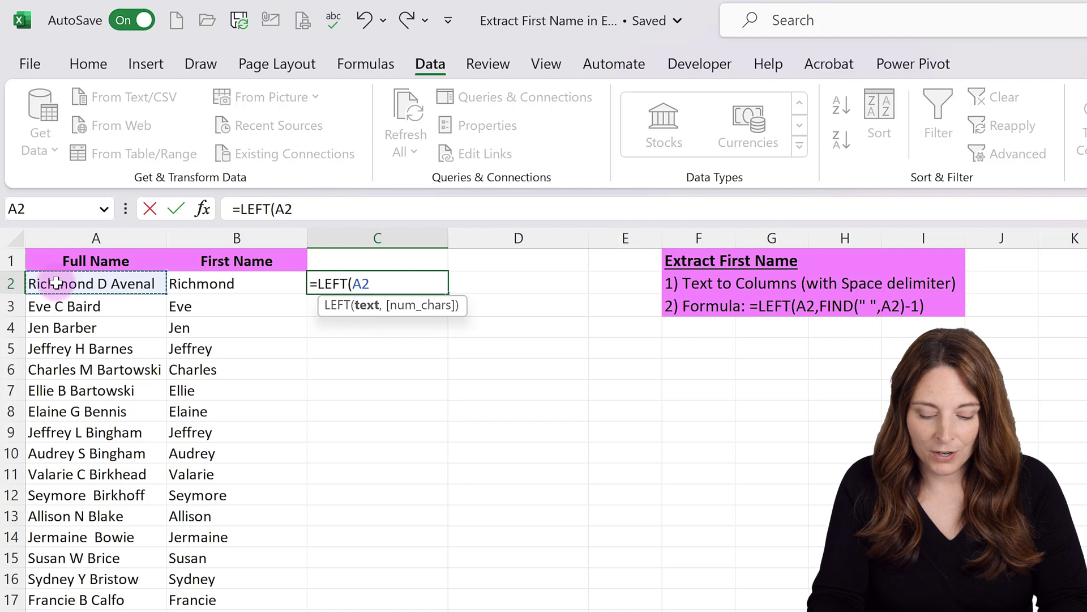
text(,)
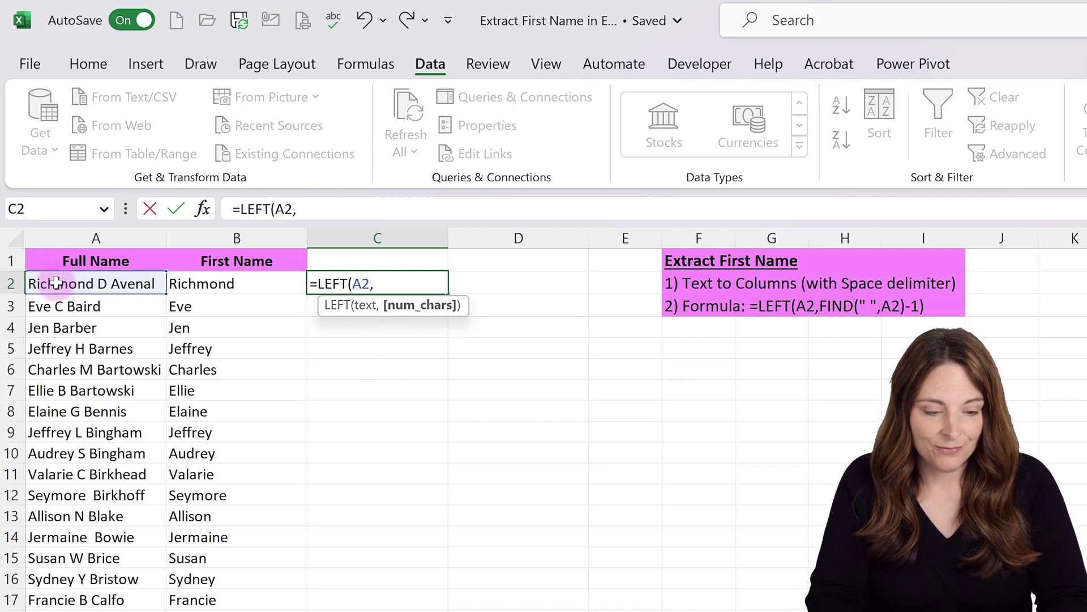
text(FIND)
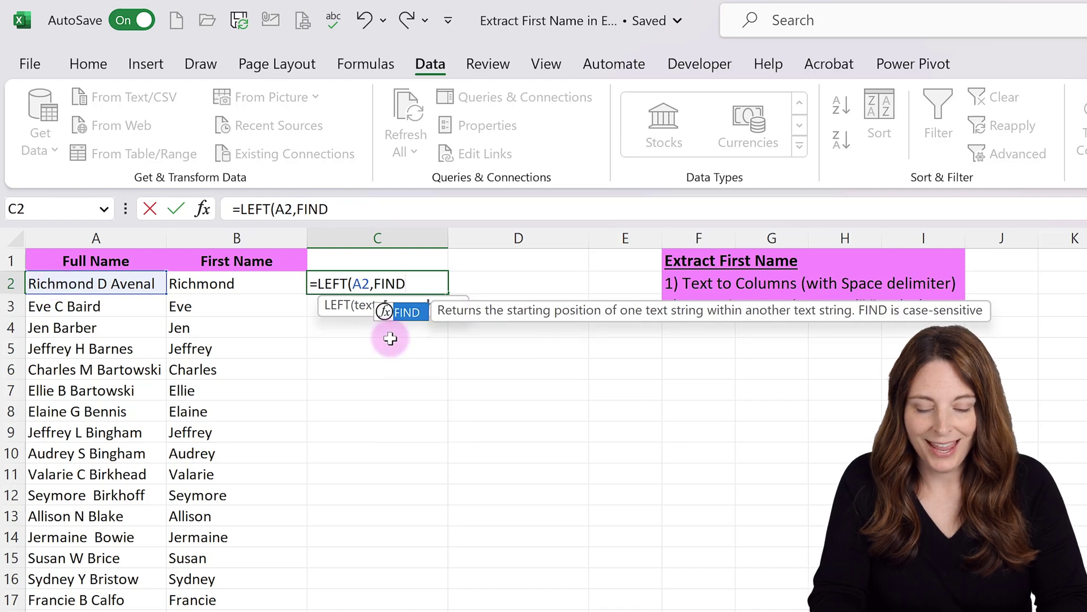
text(()
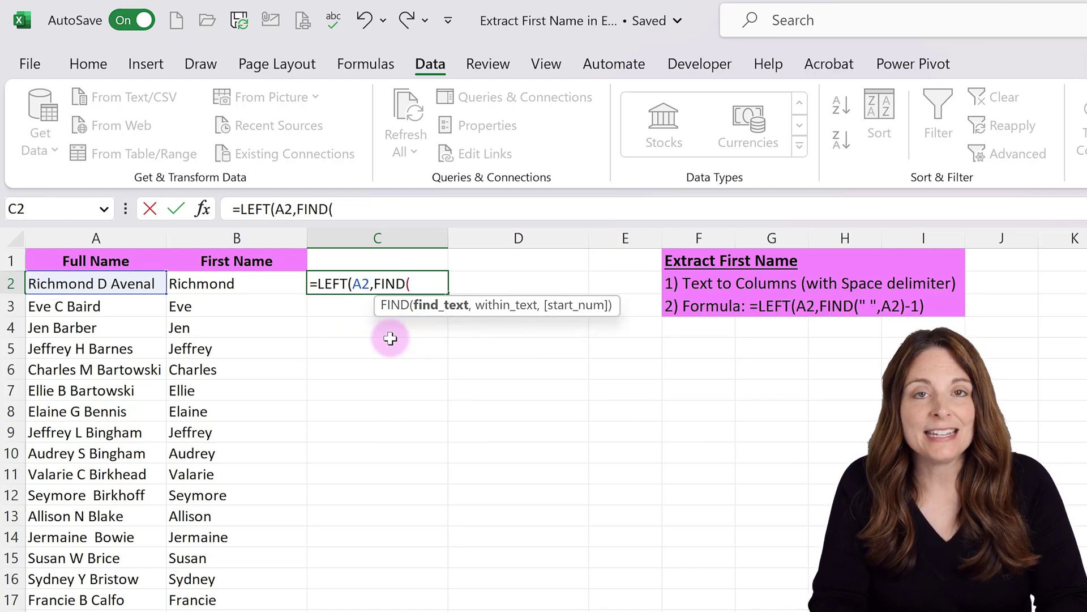
text(")
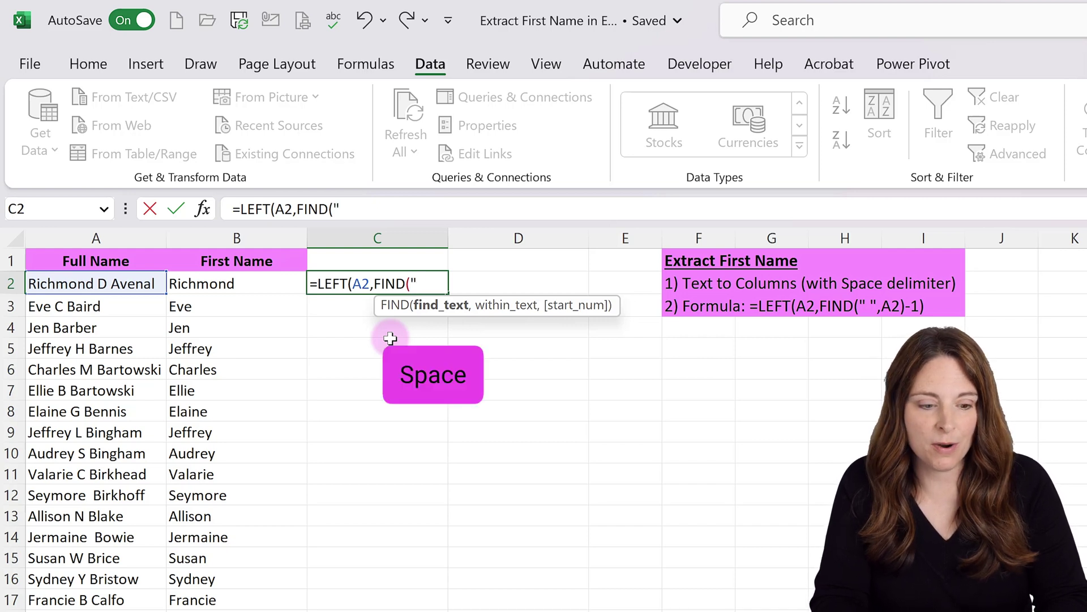
text( ")
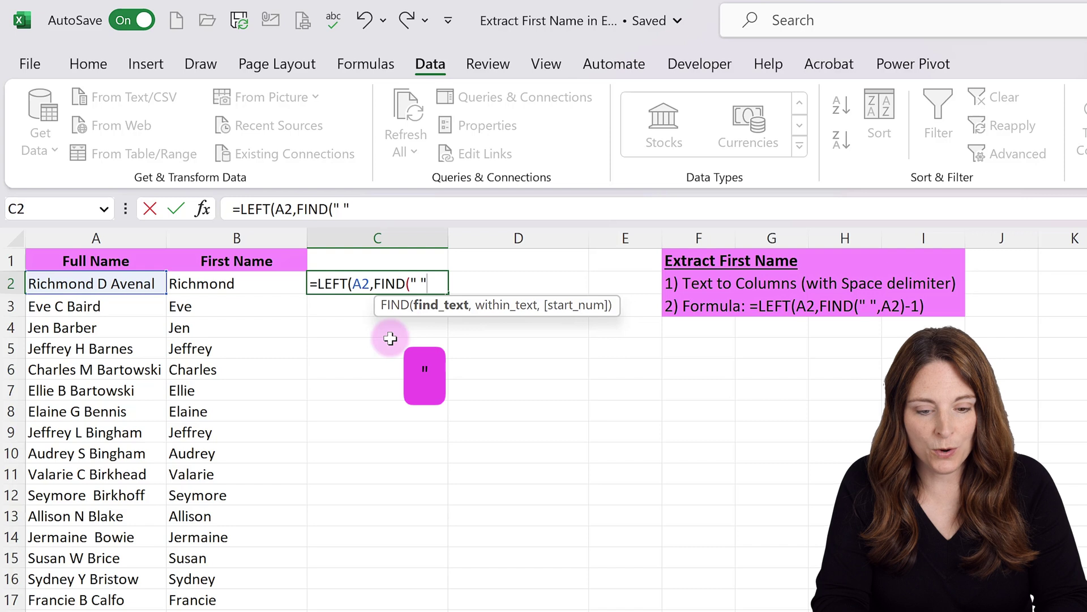
text(,)
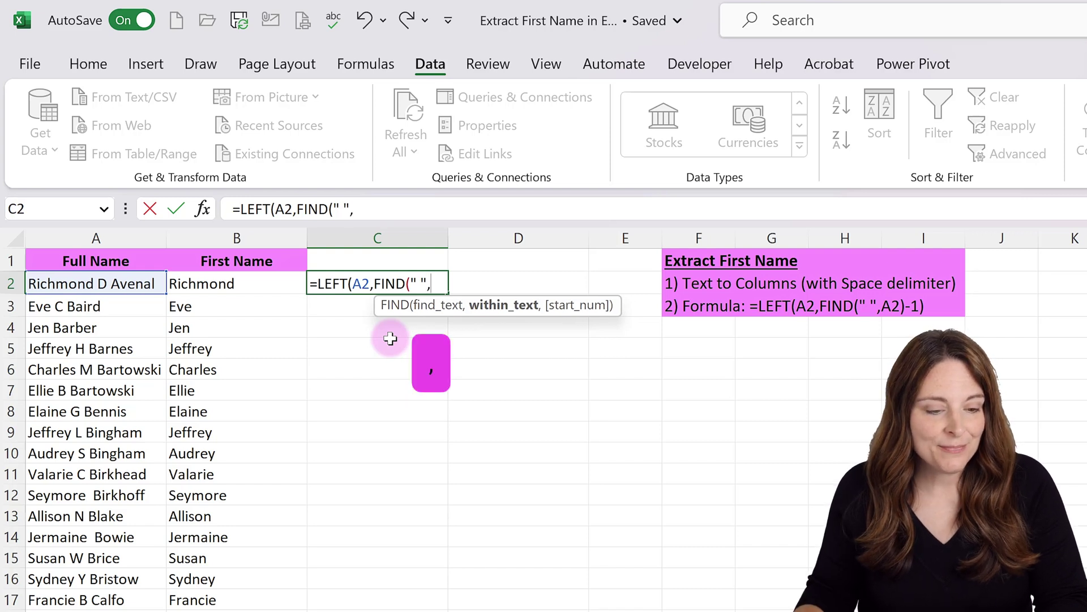
click(126, 284)
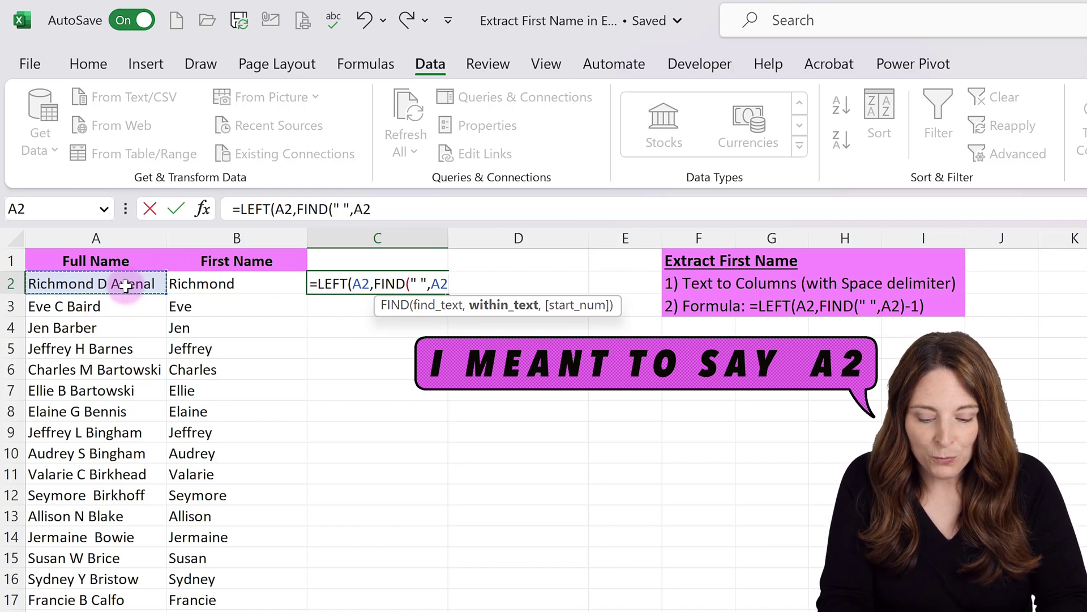
text()-)
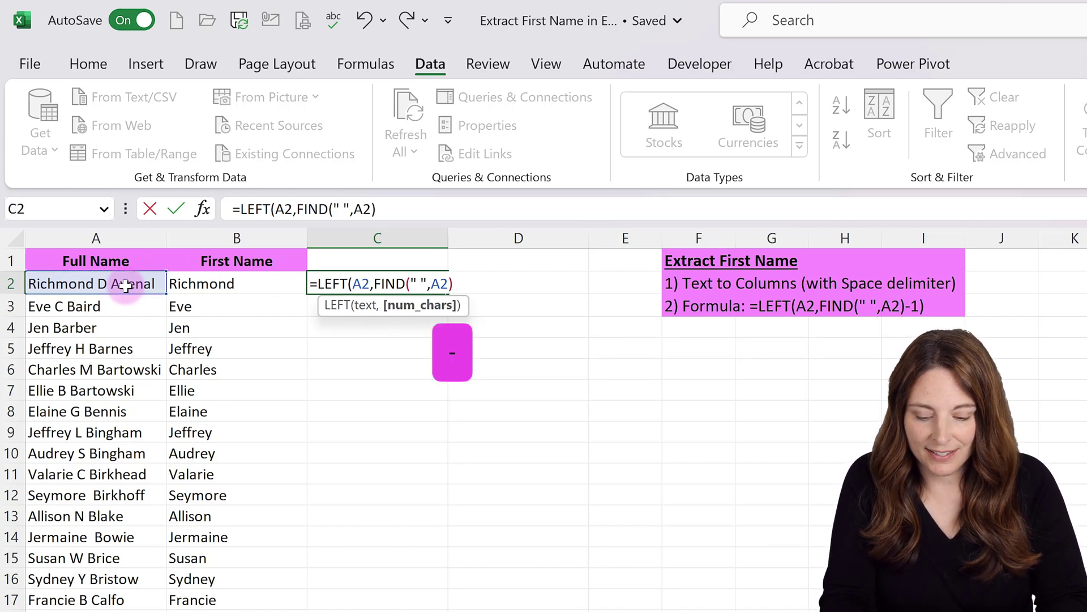
text(1)
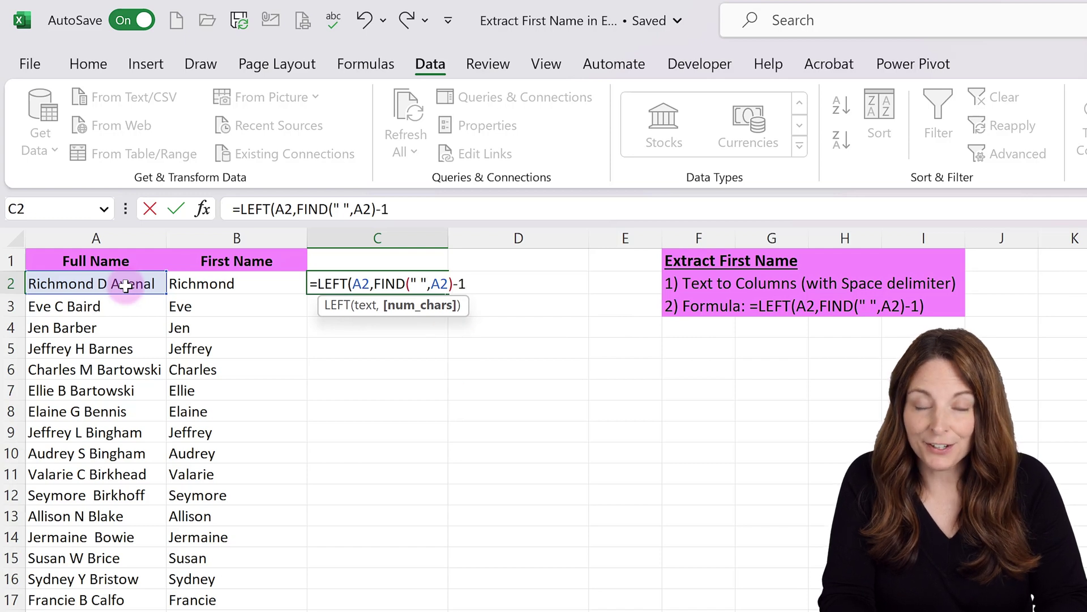
text())
key(Return)
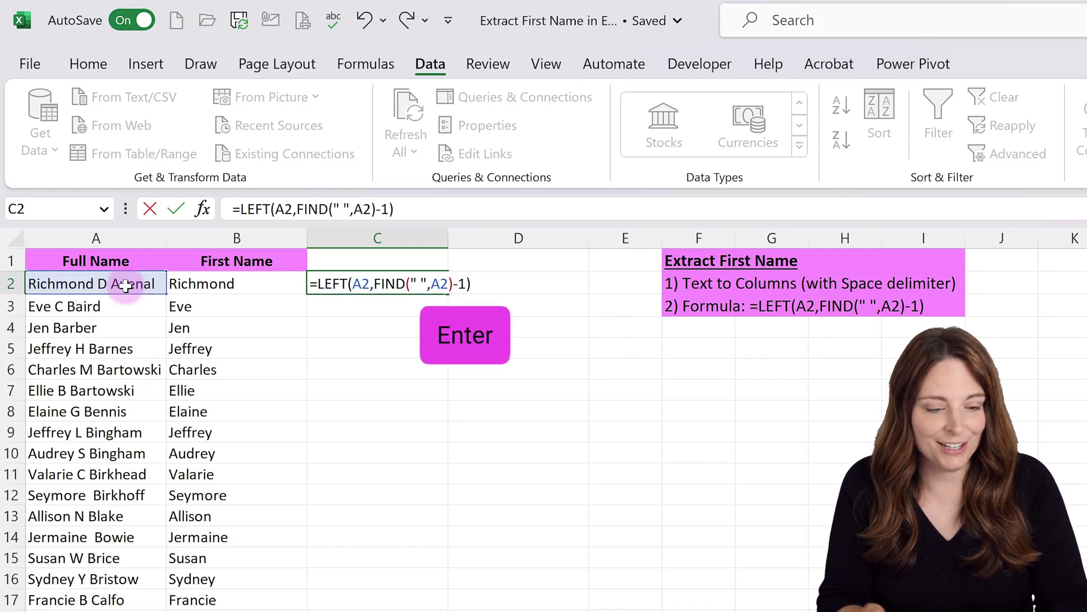
click(372, 284)
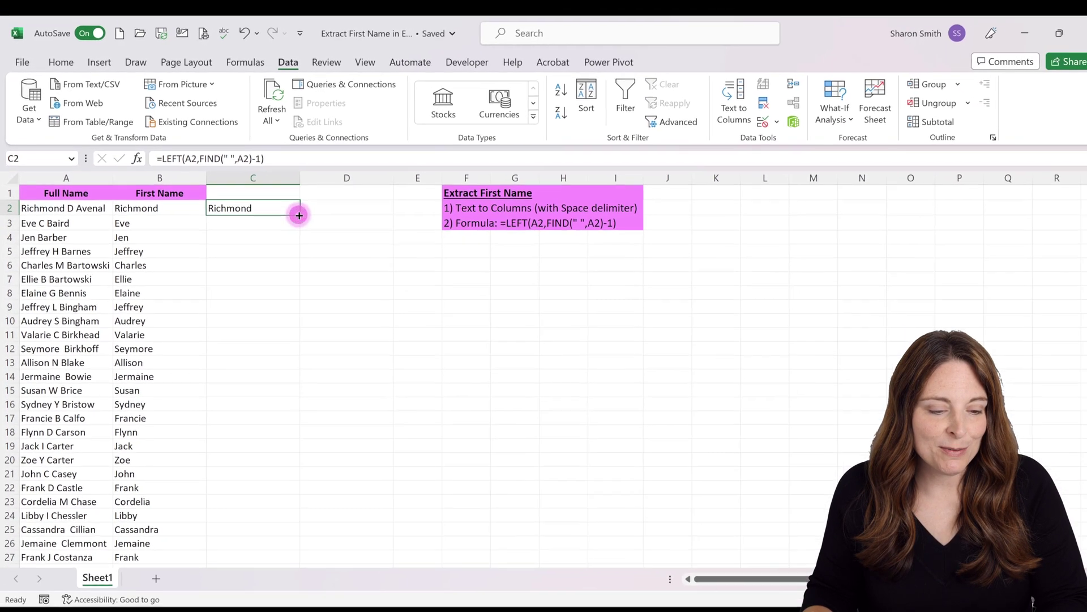
Step: Fill the C2 formula down column C through row 27
double_click(444, 292)
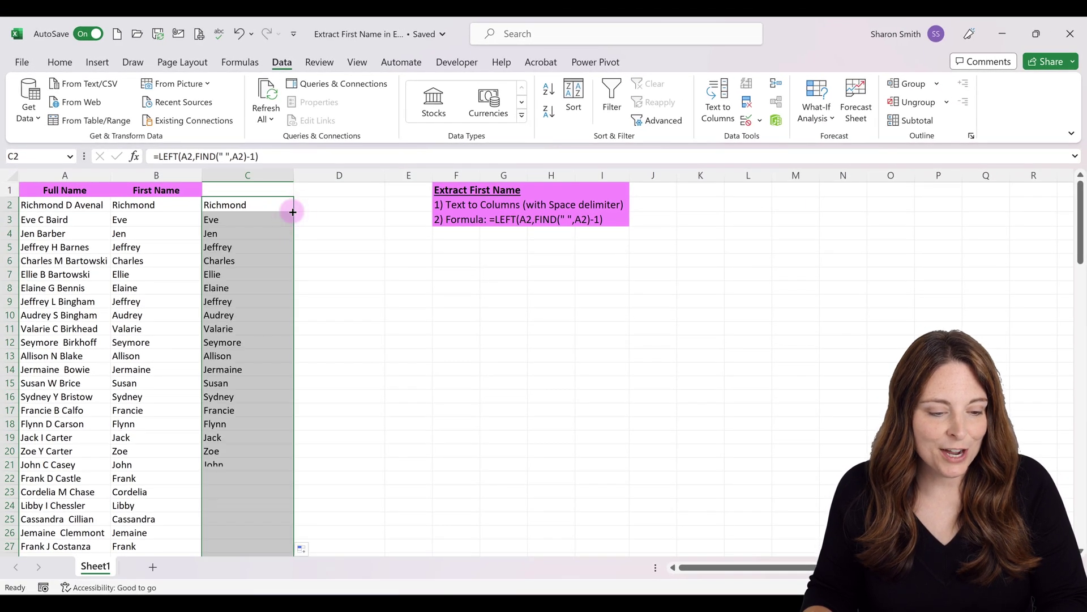